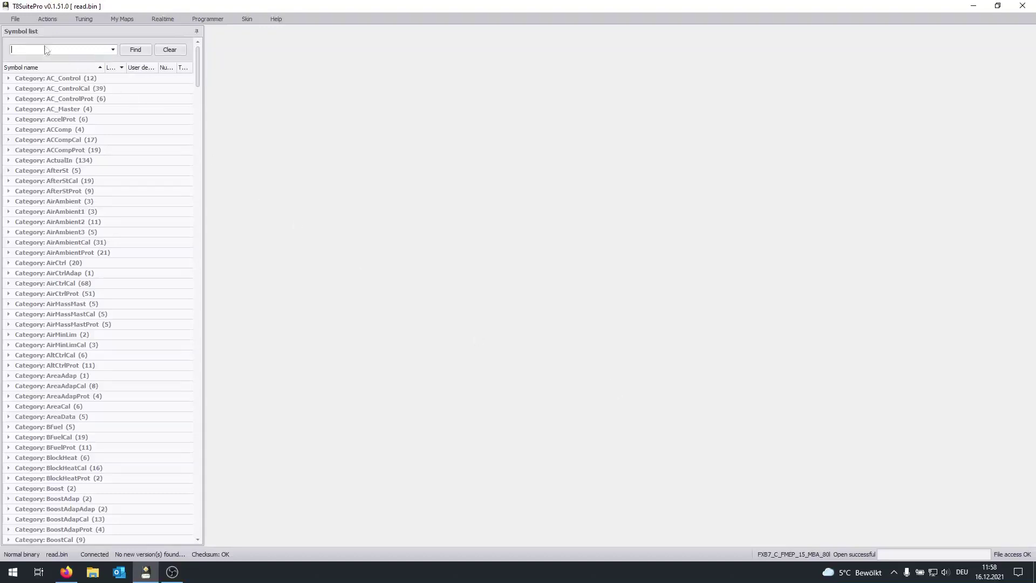
Step: In Settings, set the CANBus adapter type to OBDLink SX on port COM4
click(15, 19)
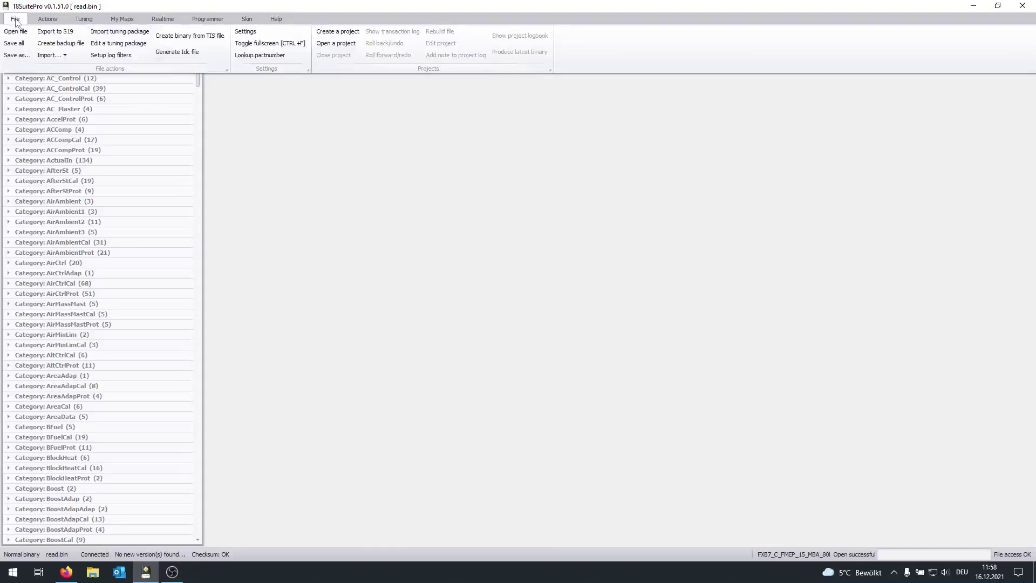
click(246, 33)
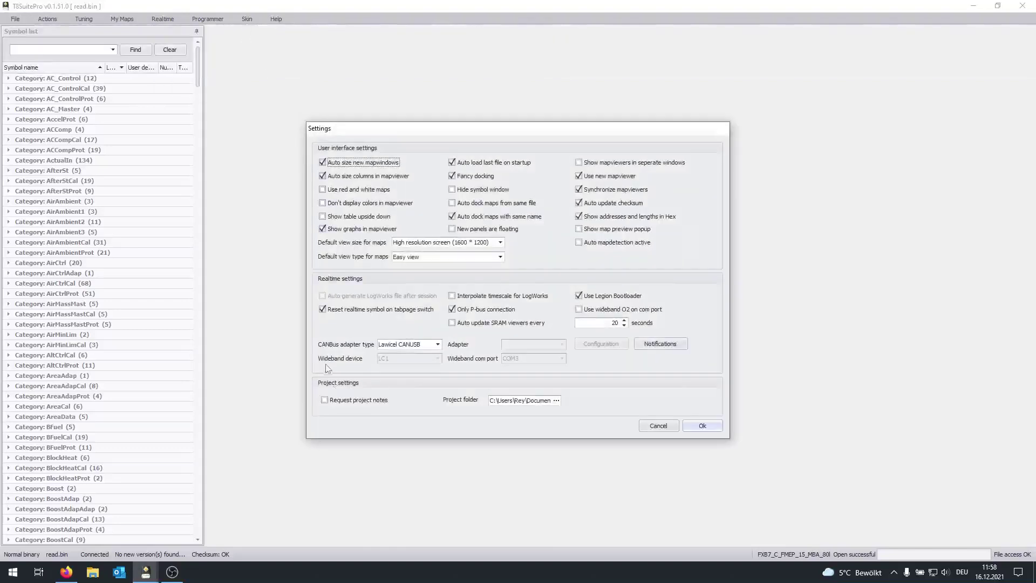
click(435, 347)
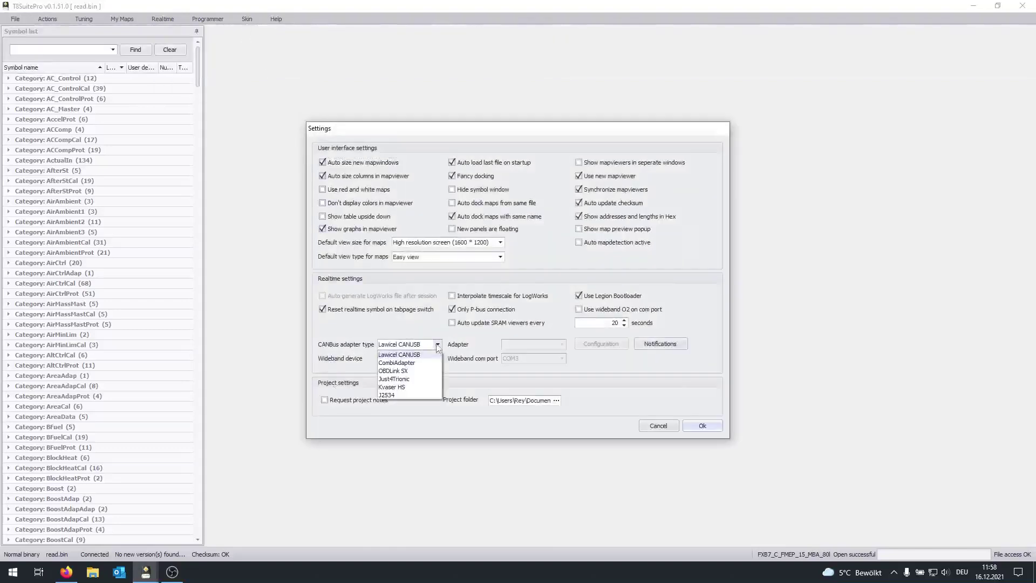
click(425, 371)
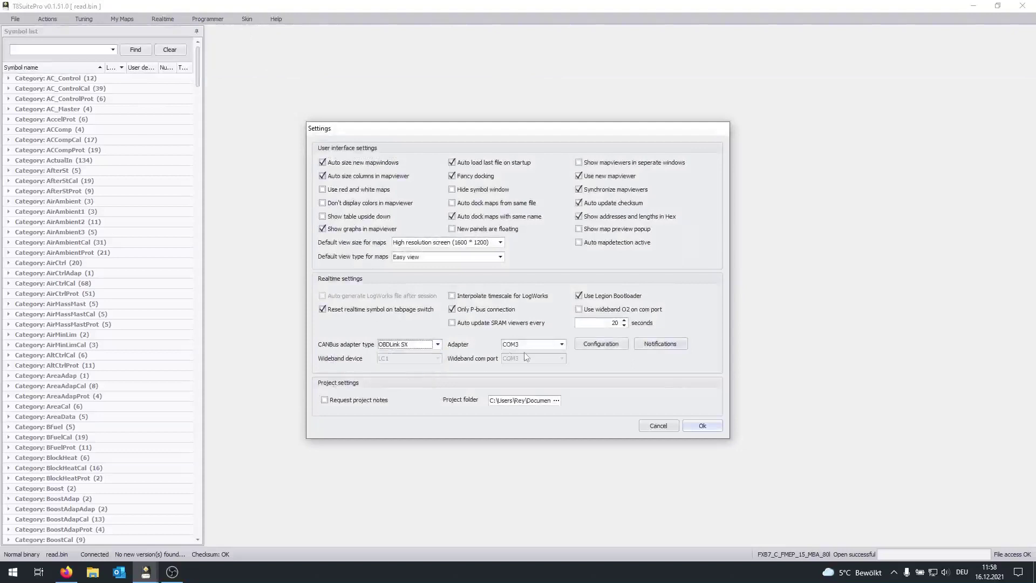
click(562, 345)
click(558, 363)
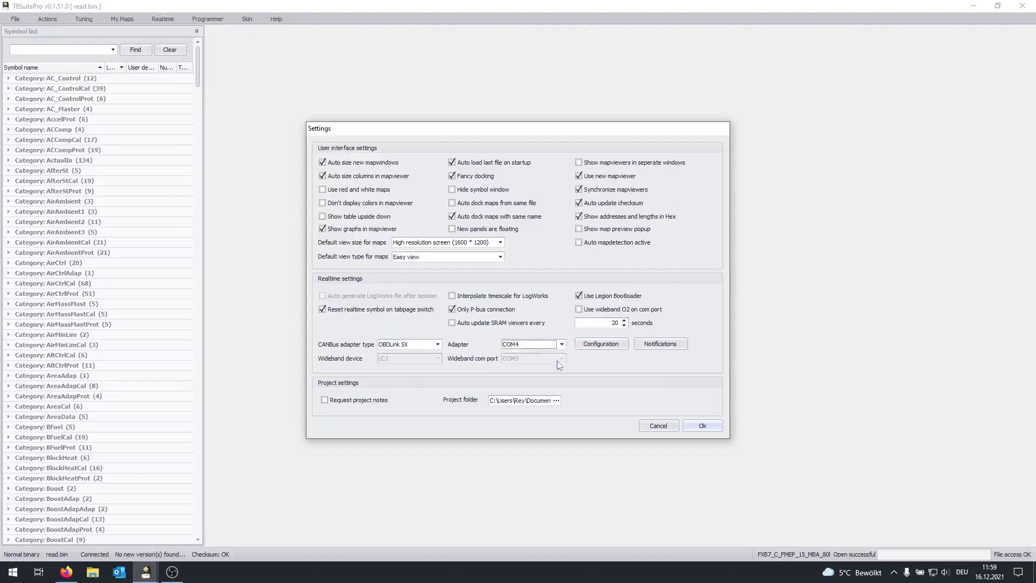
Step: Keep the adapter's serial baud rate at 230400 and save the settings
click(593, 350)
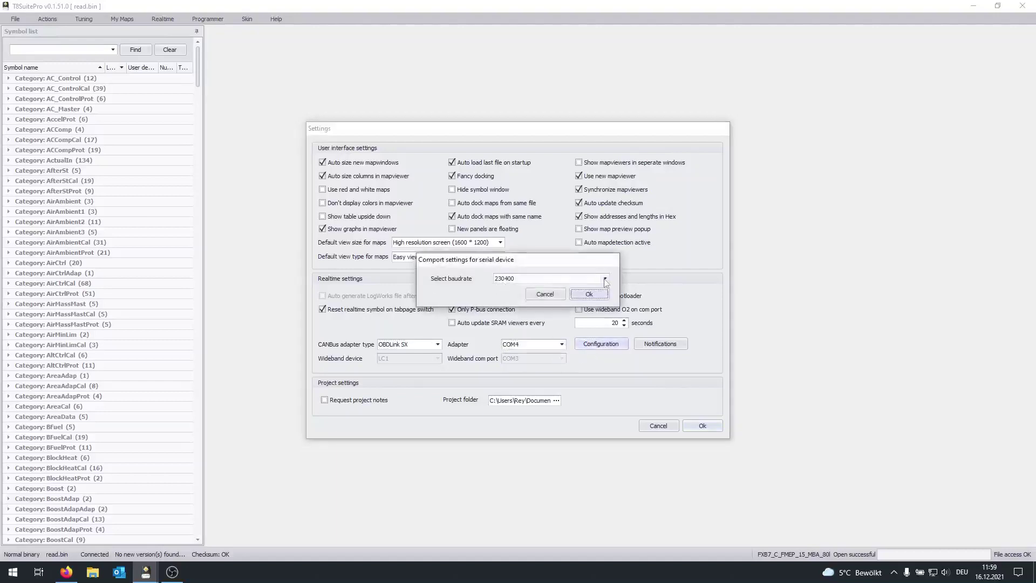
click(604, 279)
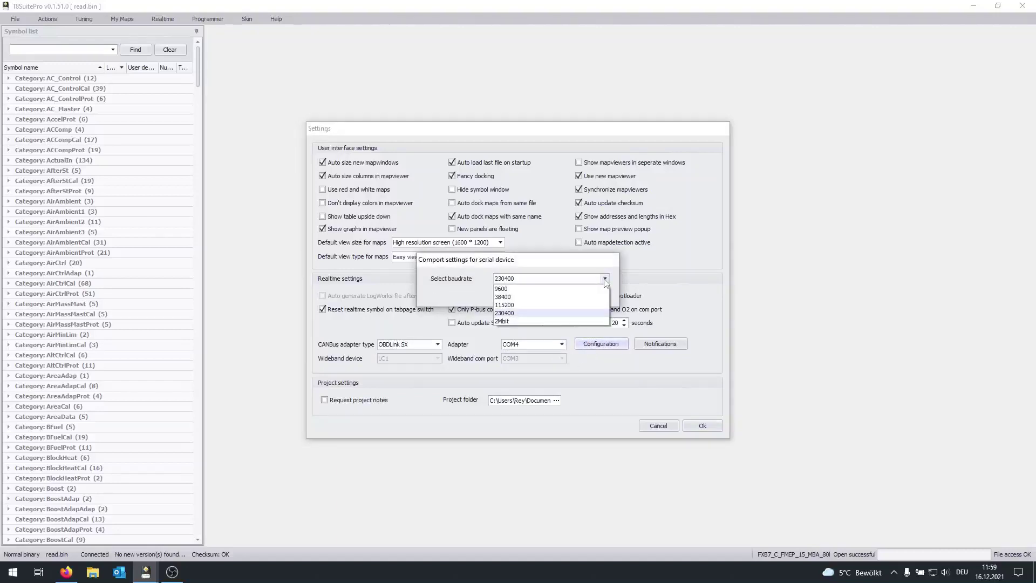
click(532, 313)
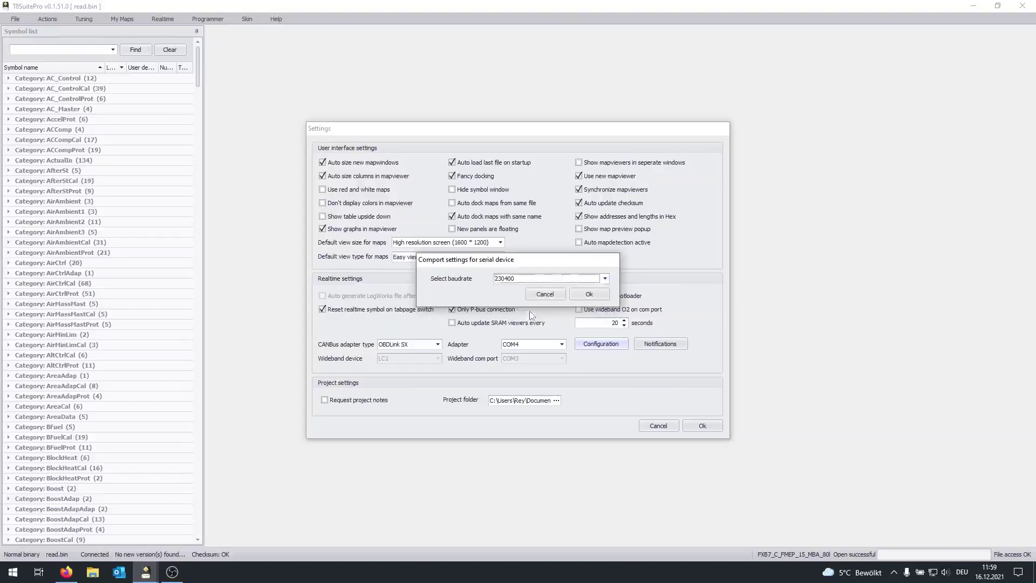
click(590, 294)
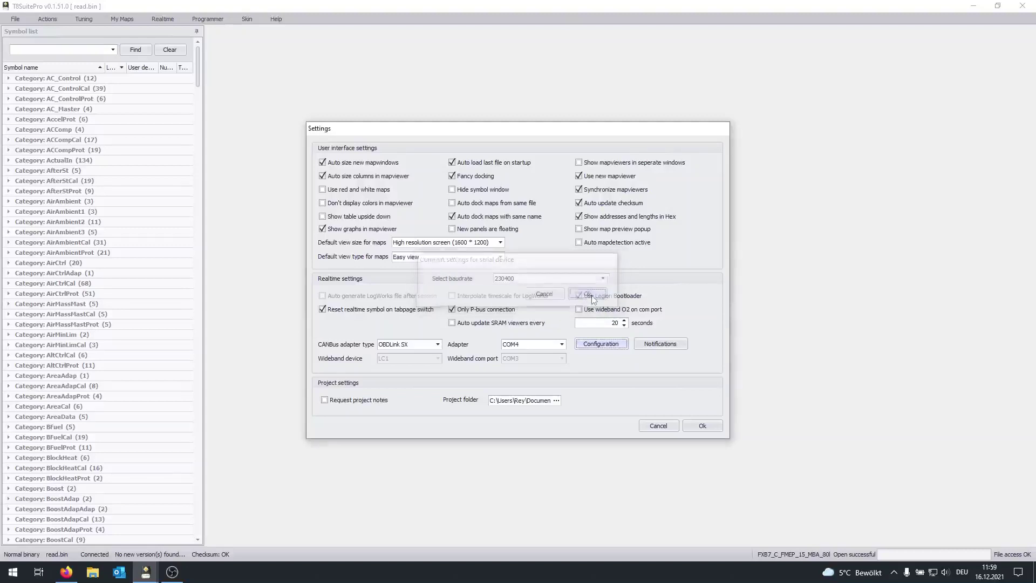
click(702, 426)
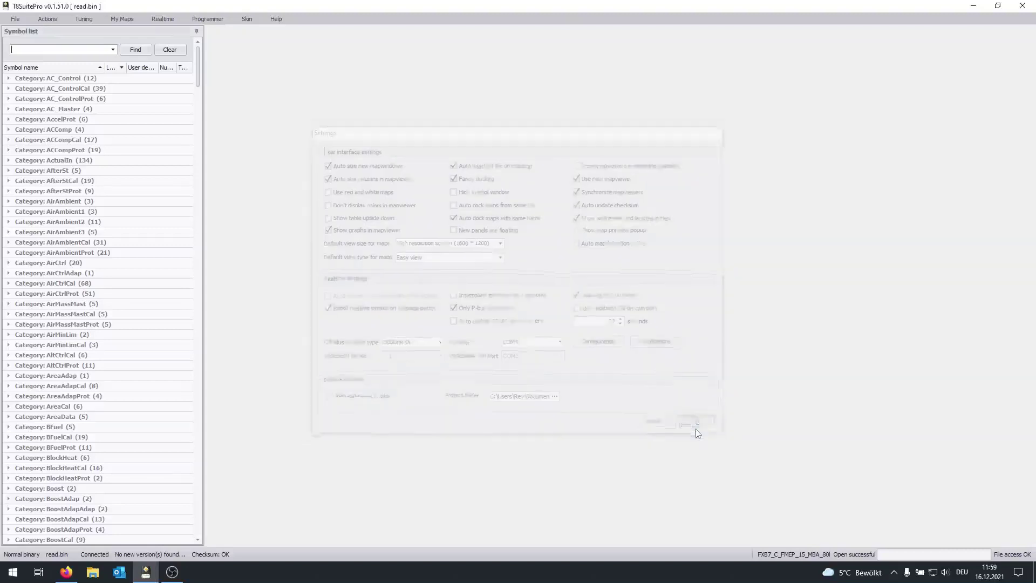
Step: Connect to the ECU over the COM4 adapter and bring the Realtime commands back up
click(154, 21)
click(22, 33)
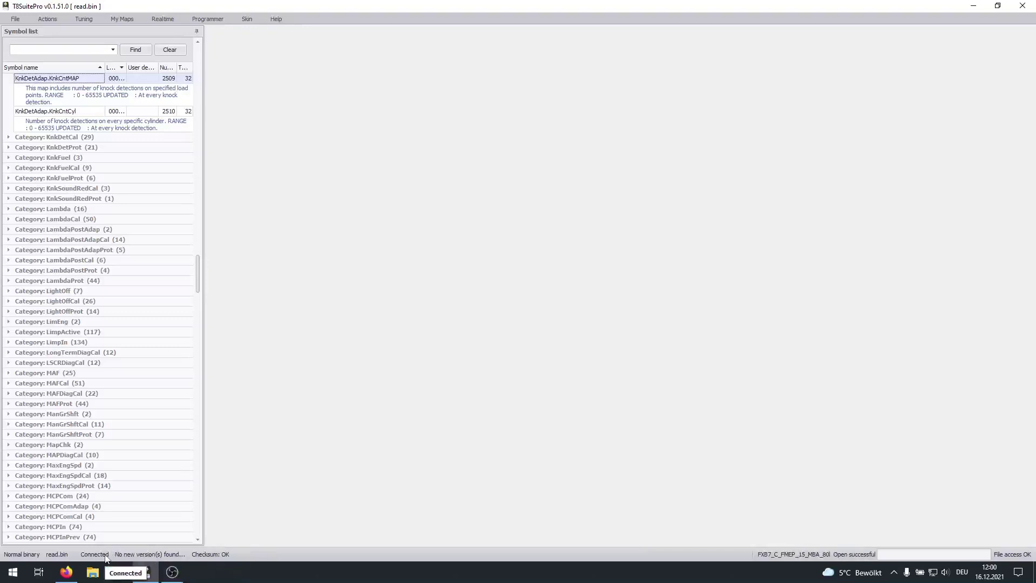
click(163, 20)
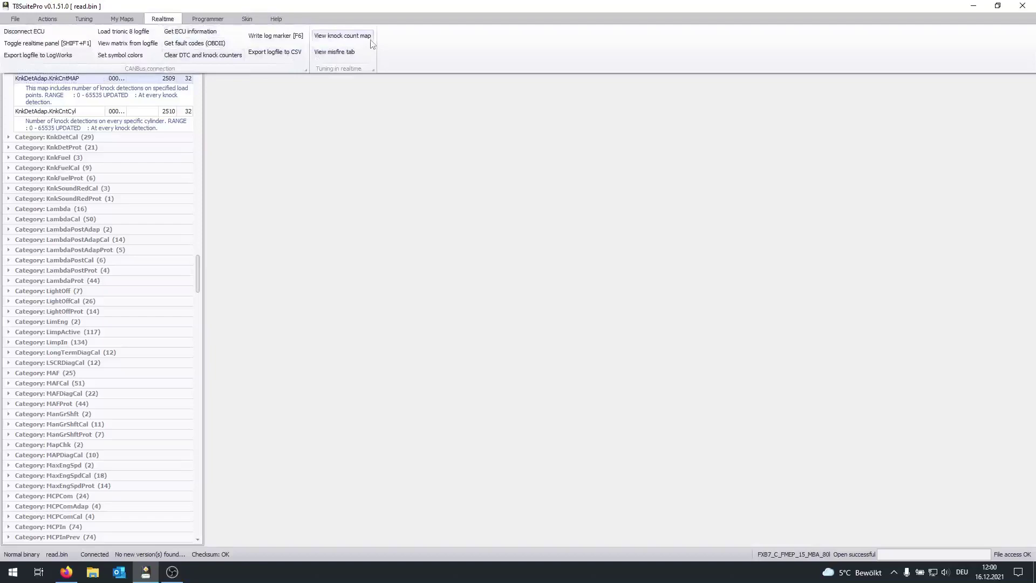
Step: View the KnkDetAdap.KnkCntMAP knock count map and its 3D graph, with every cell 0
click(344, 35)
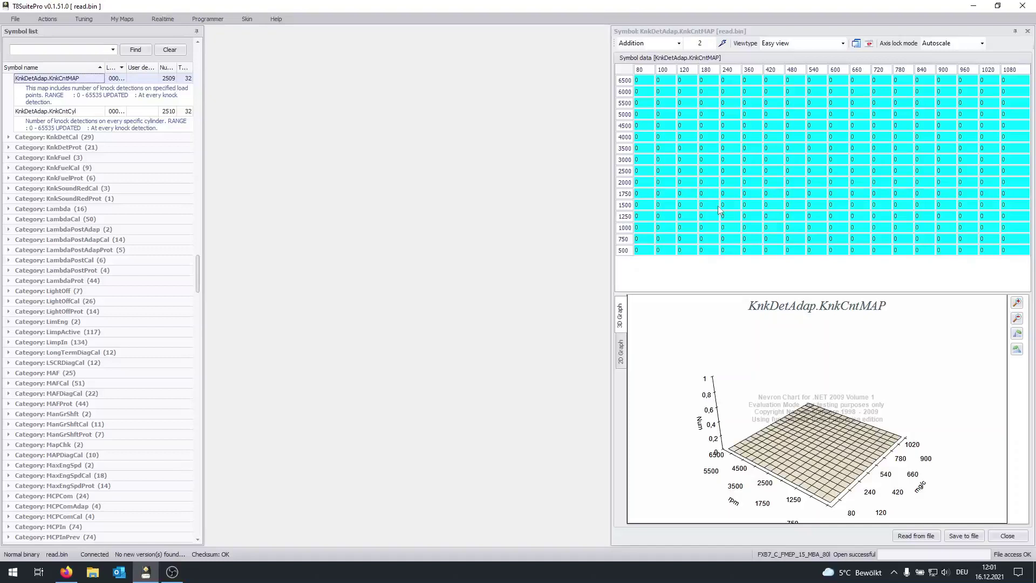
Step: Close the knock map, then review and close the all-zero MisfAdap.N_MisfCountCyl misfire counts
click(1007, 536)
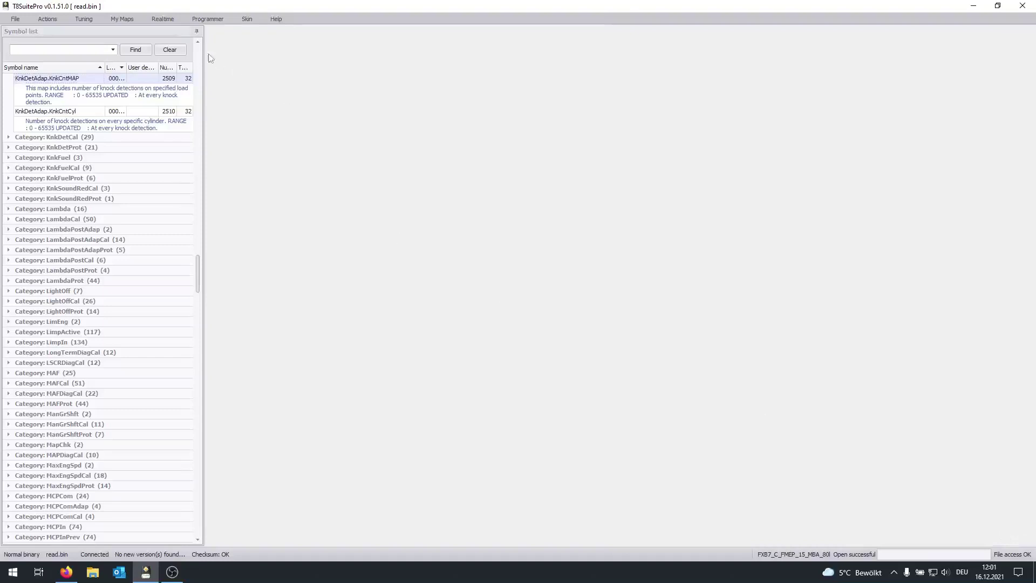
click(168, 20)
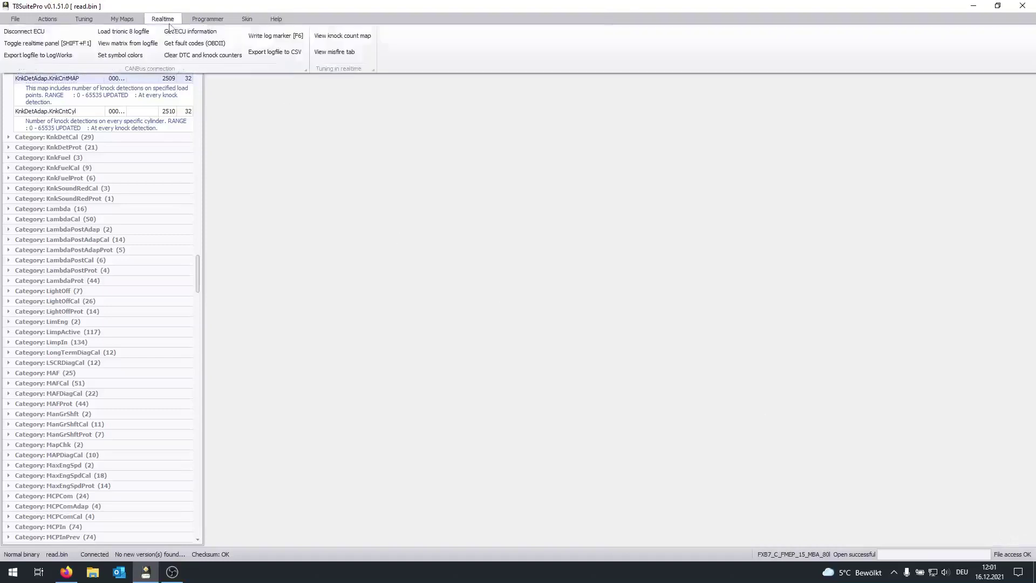
click(333, 55)
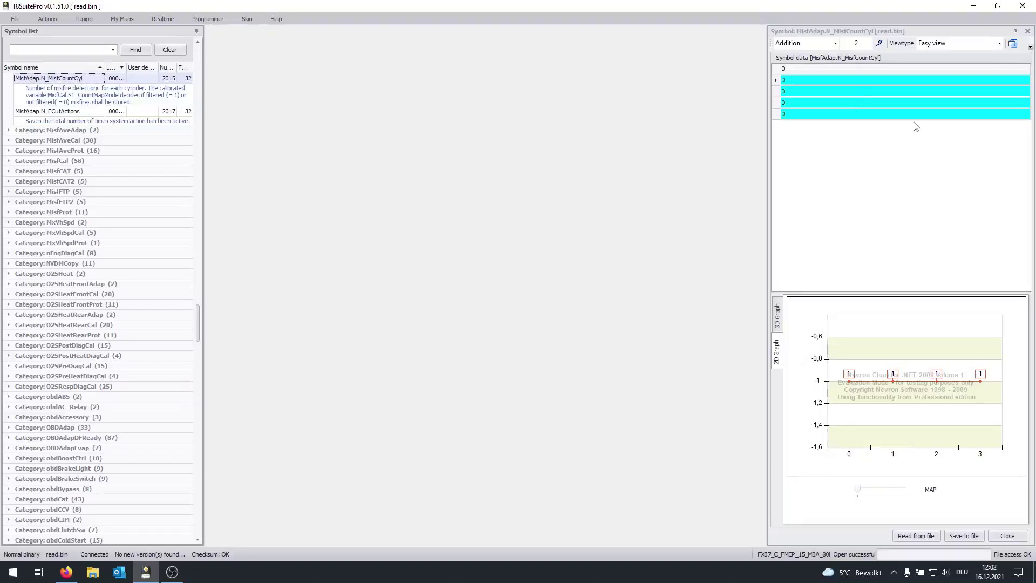
click(1006, 540)
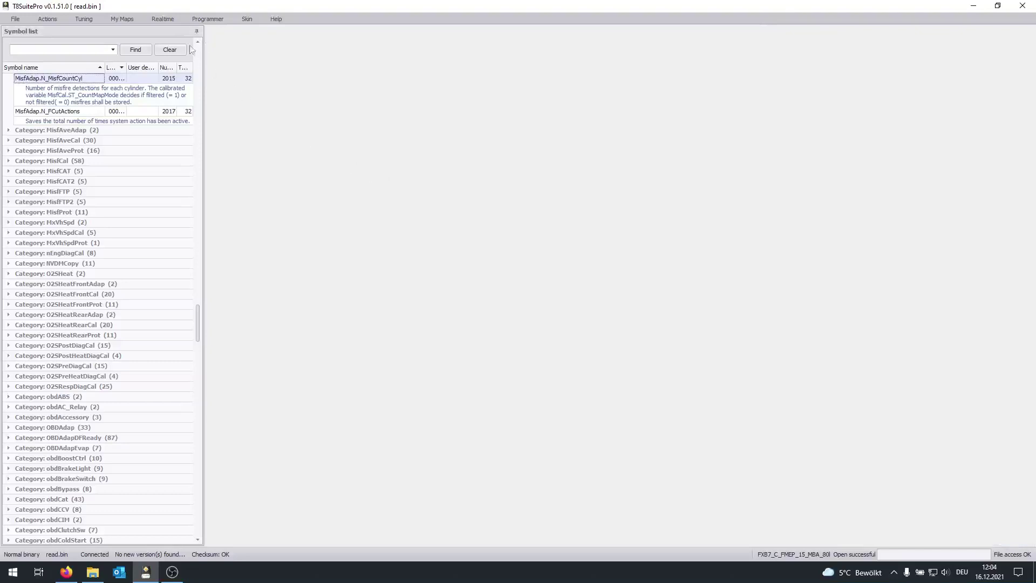
Step: Reconnect to the ECU and show the realtime panel logging values like 6.8 V battery voltage
click(163, 19)
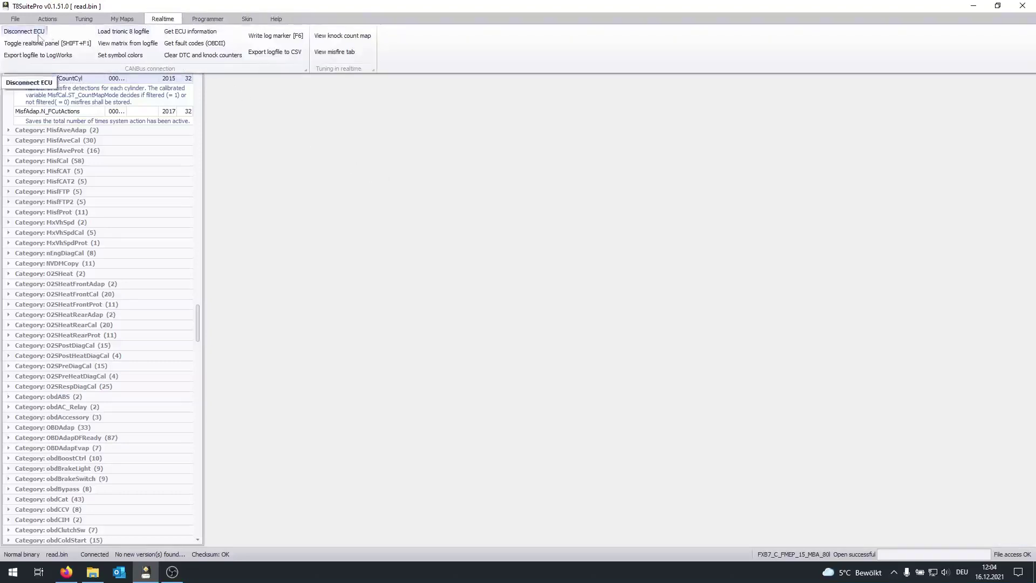
click(165, 83)
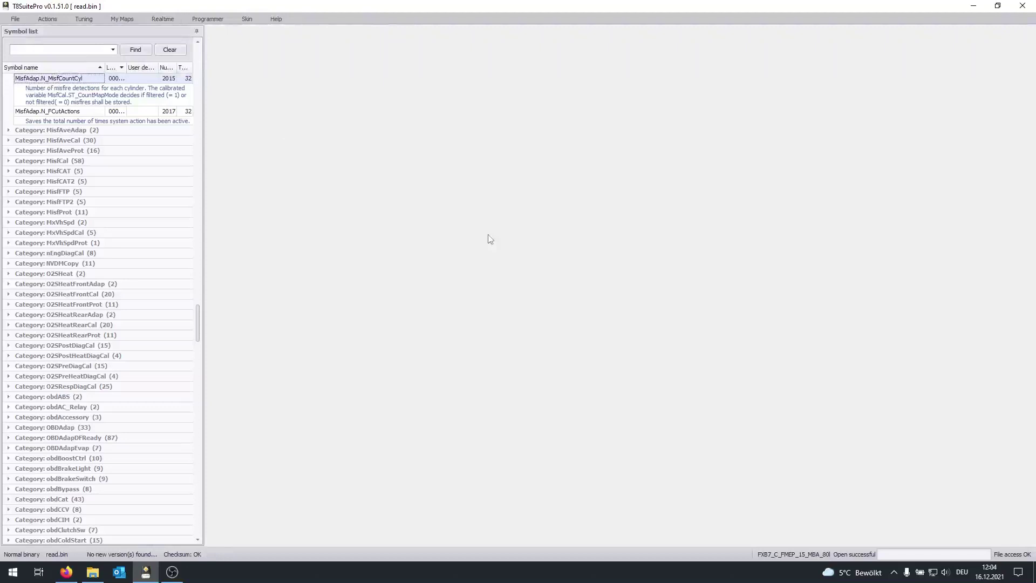
click(164, 20)
click(38, 33)
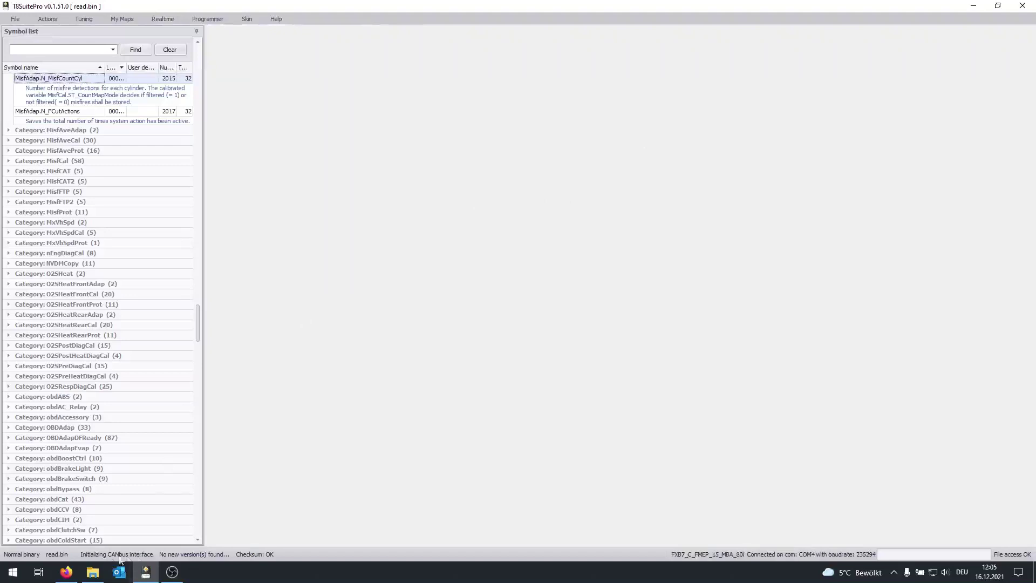
click(161, 20)
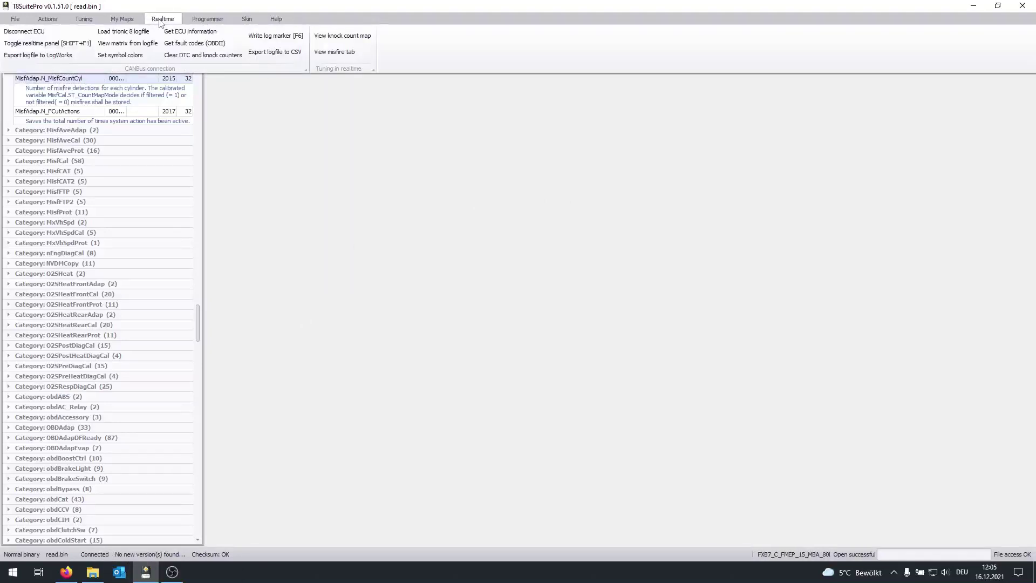
click(47, 43)
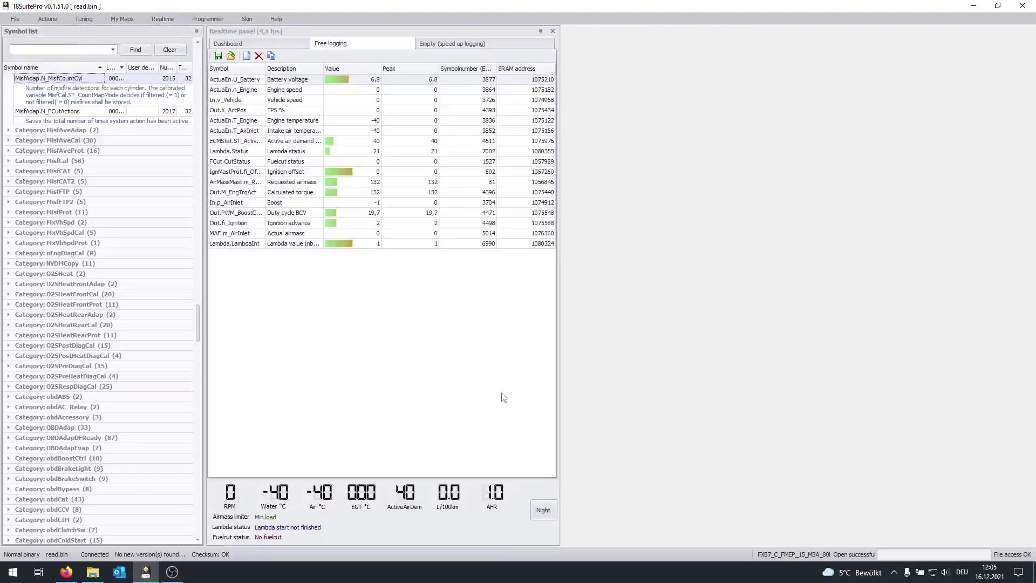
click(252, 44)
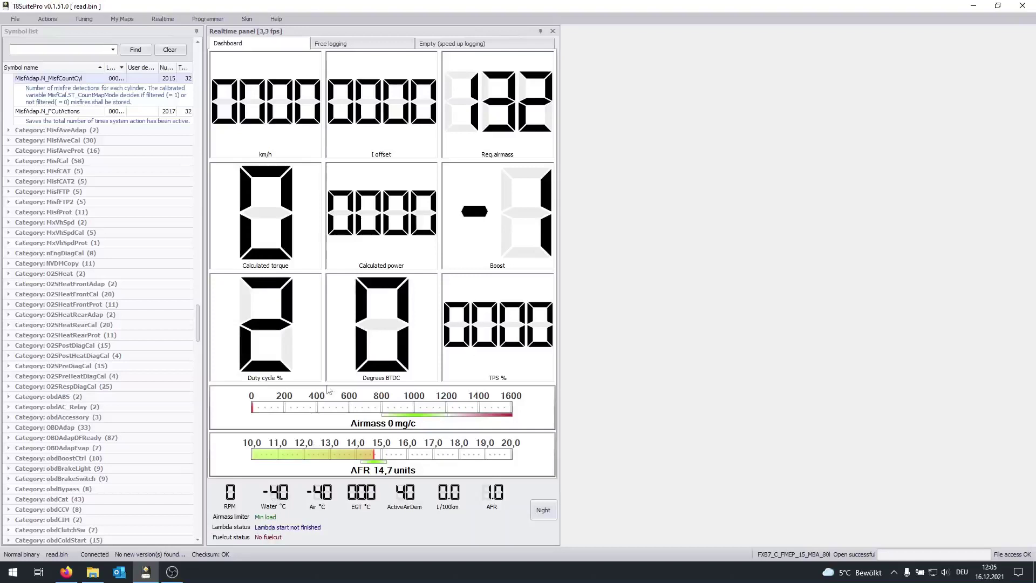
click(351, 49)
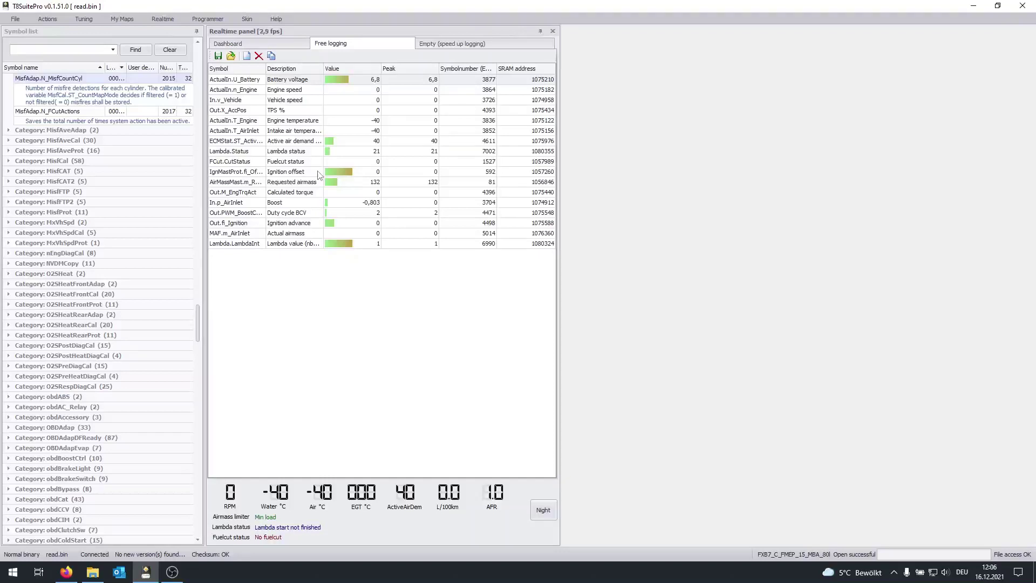
Step: Switch to the Dashboard gauges, disconnect from the ECU, and close the realtime panel
click(254, 44)
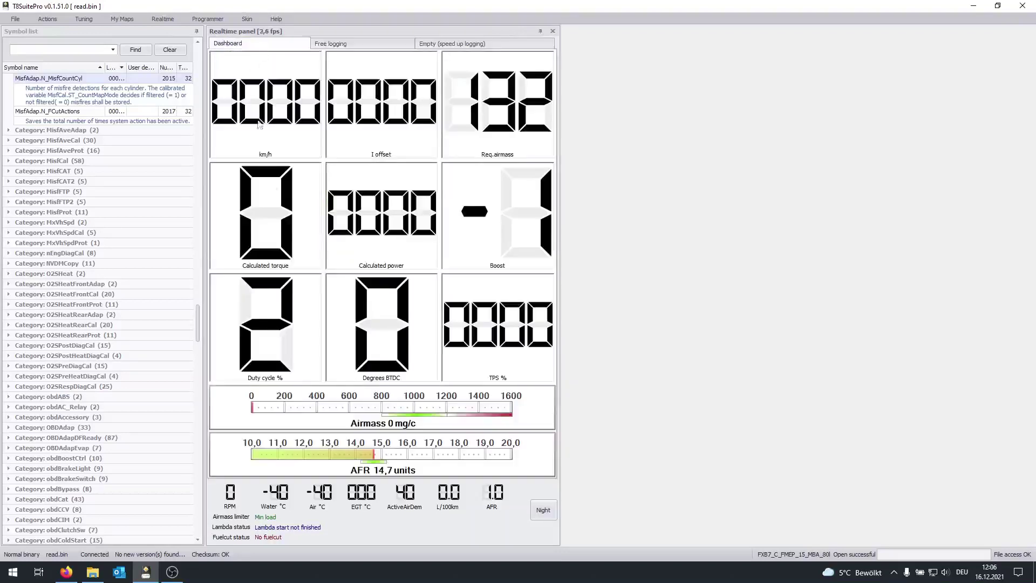
click(162, 19)
click(543, 237)
click(552, 32)
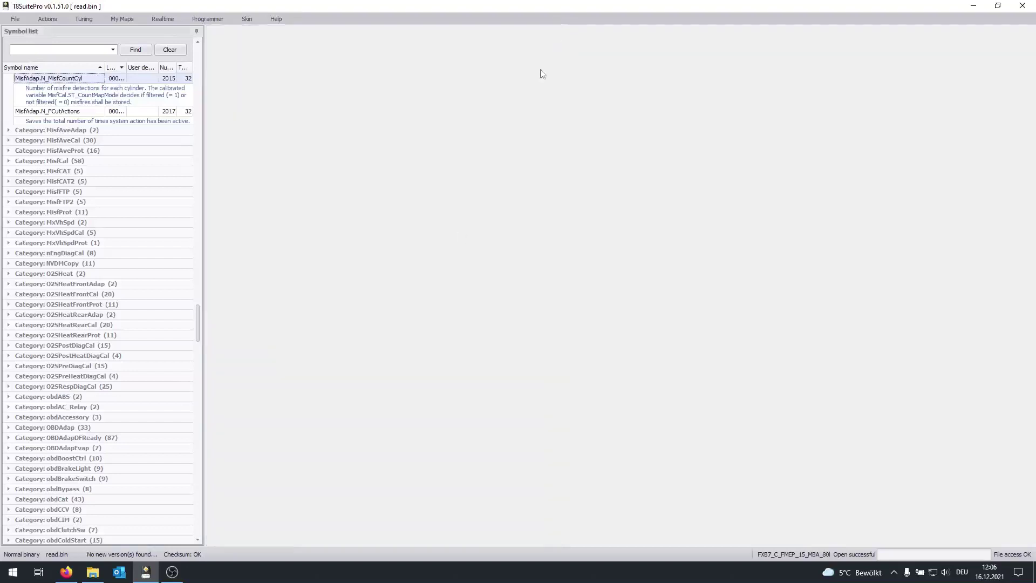
Step: Load the Trionic 8 logfile read-20211216-CanTraceExt.t8l from Downloads
click(172, 19)
click(144, 34)
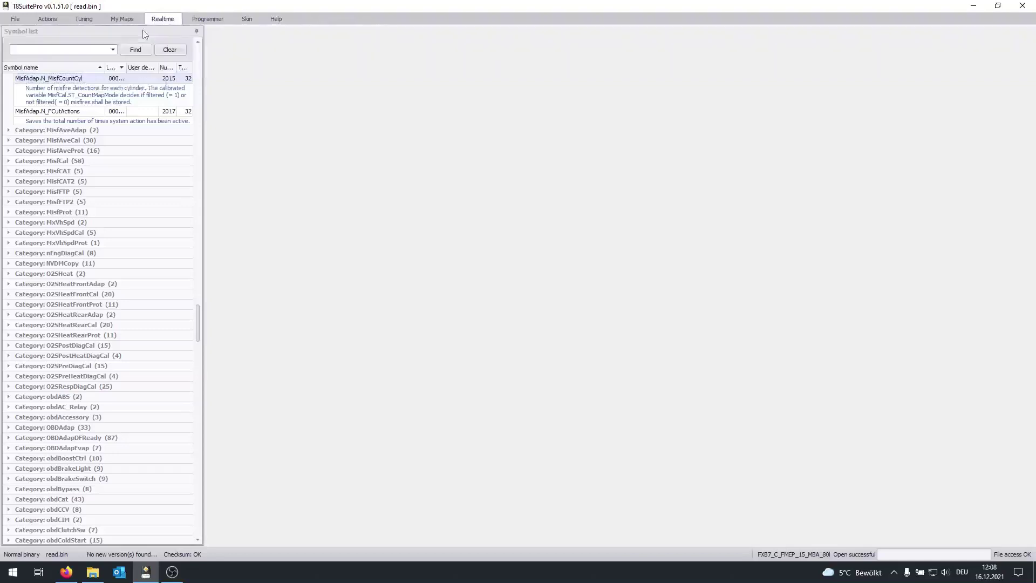
click(527, 226)
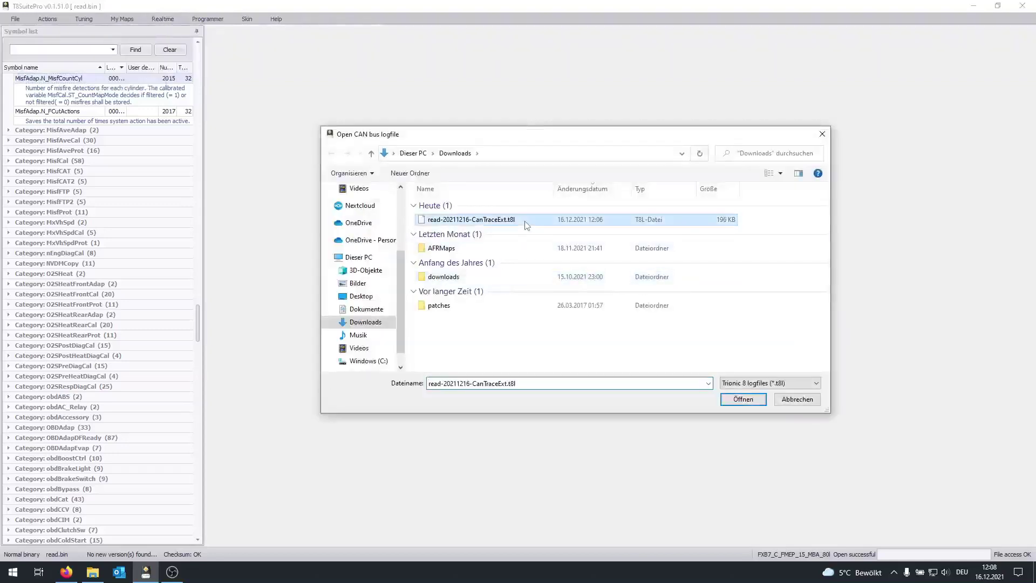
click(743, 398)
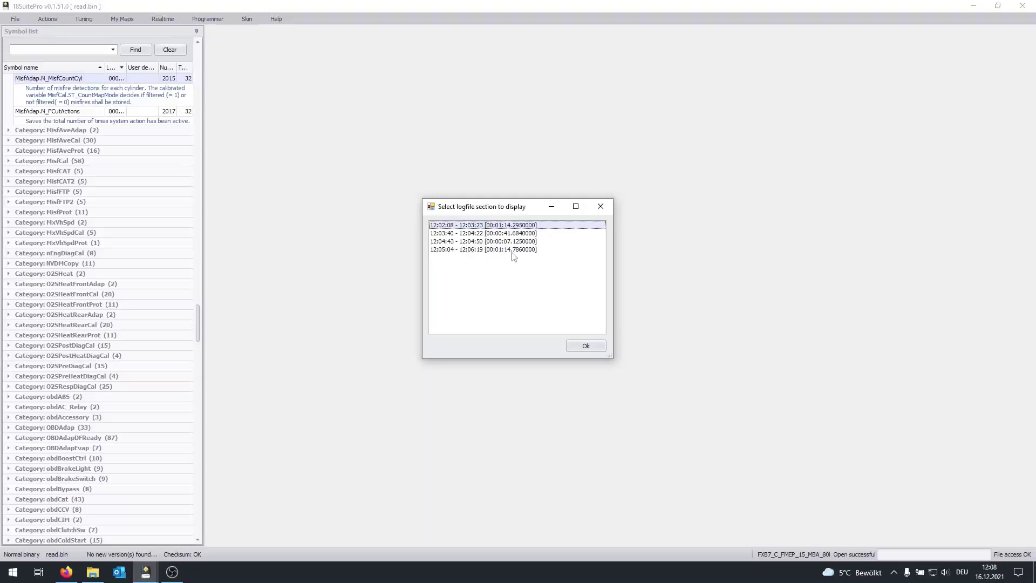
Step: Graph the fourth log section, 12:05:04 – 12:06:19, review it, and close the graph
double_click(512, 250)
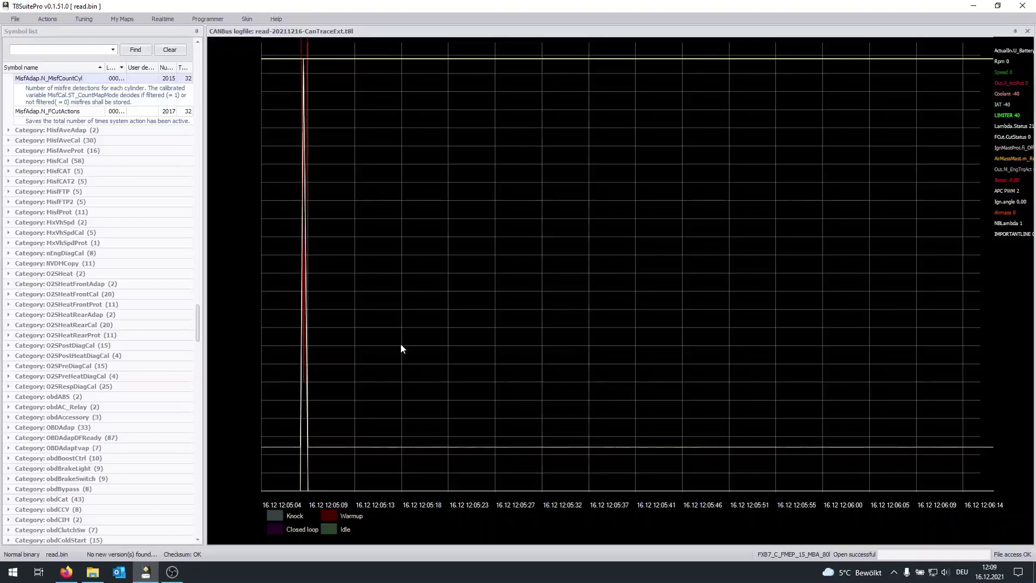
click(1028, 32)
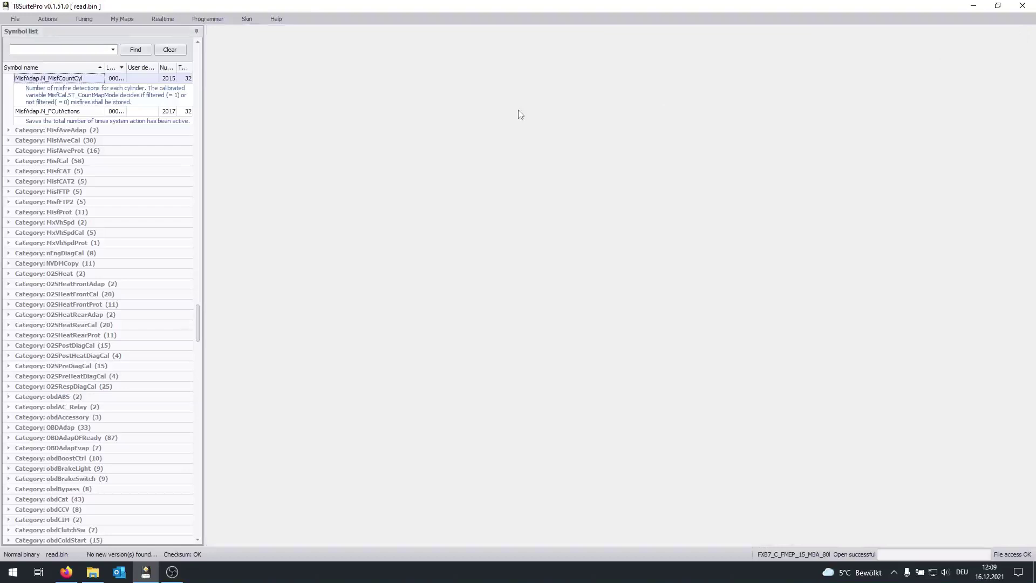